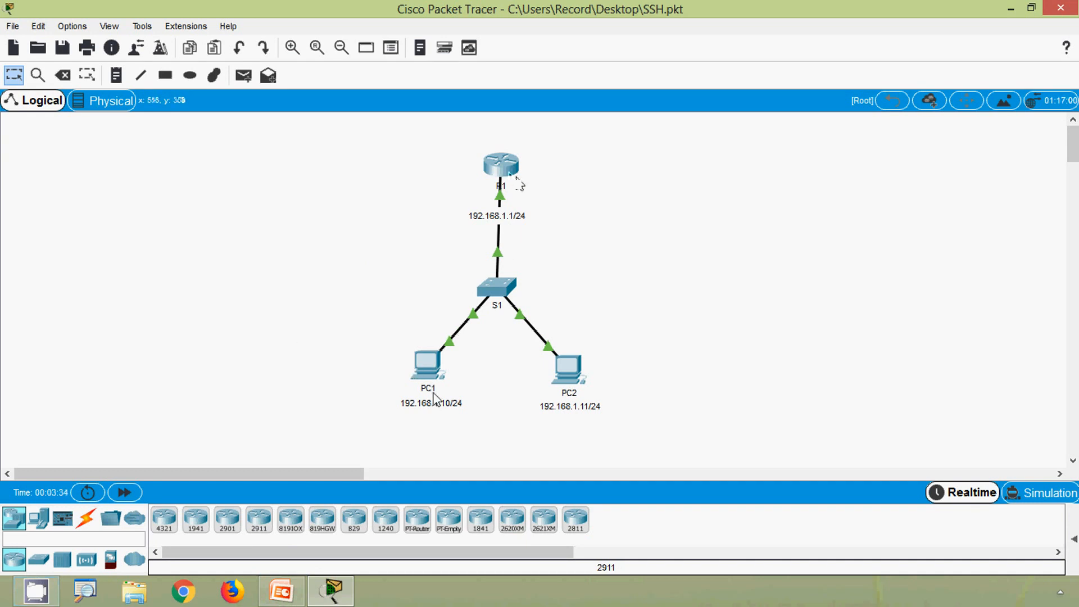
# Bring up PC1's Command Prompt from its Desktop applications
pyautogui.doubleClick(426, 361)
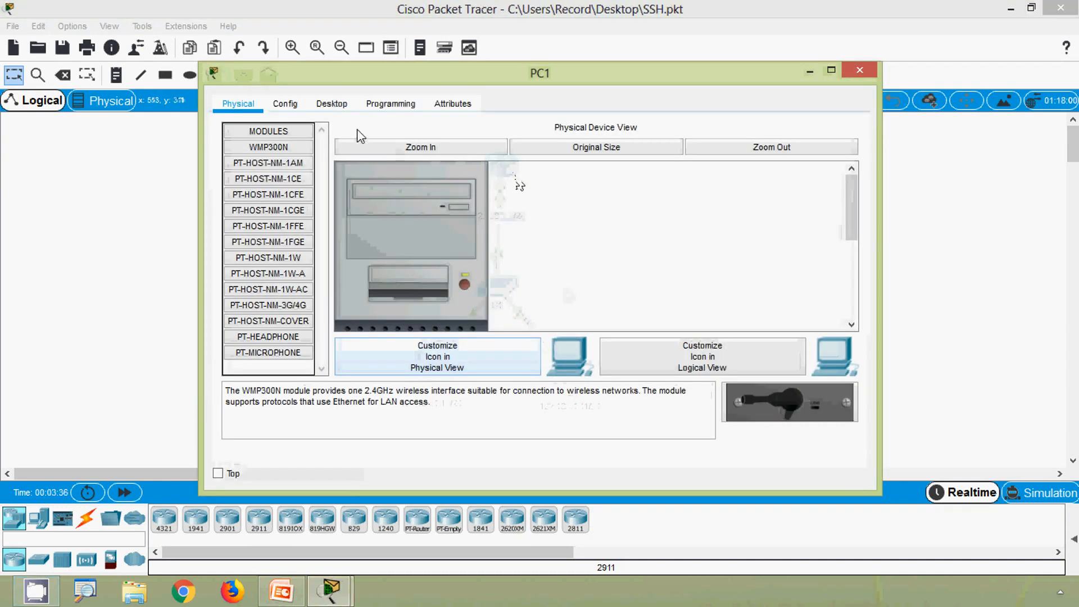
pyautogui.click(331, 104)
pyautogui.click(677, 174)
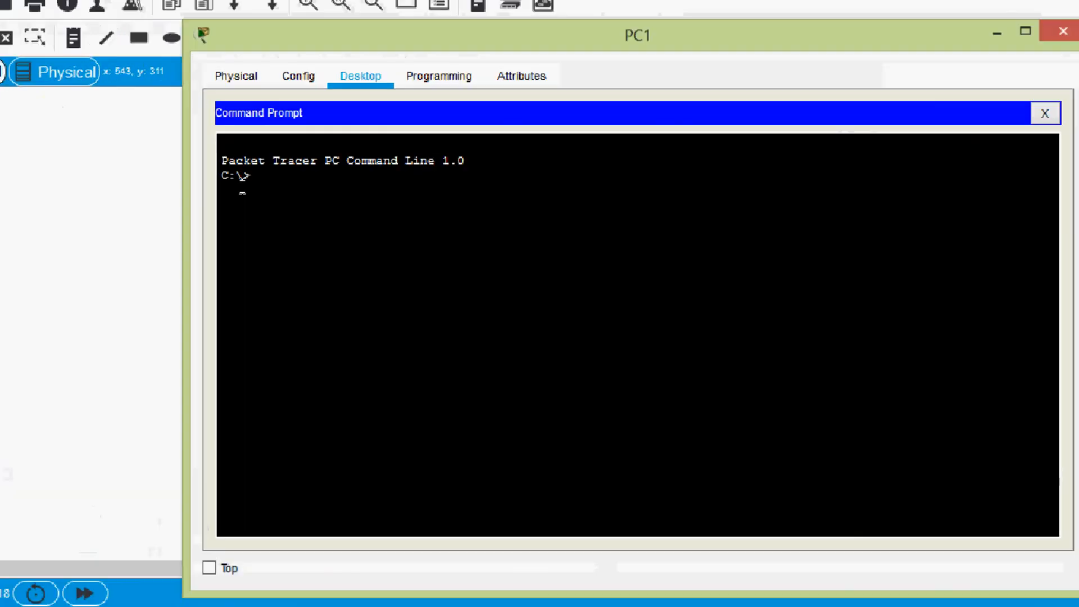
pyautogui.write('SSH')
# Run SSH with no arguments and review its usage text for the -l username option
pyautogui.press('Return')
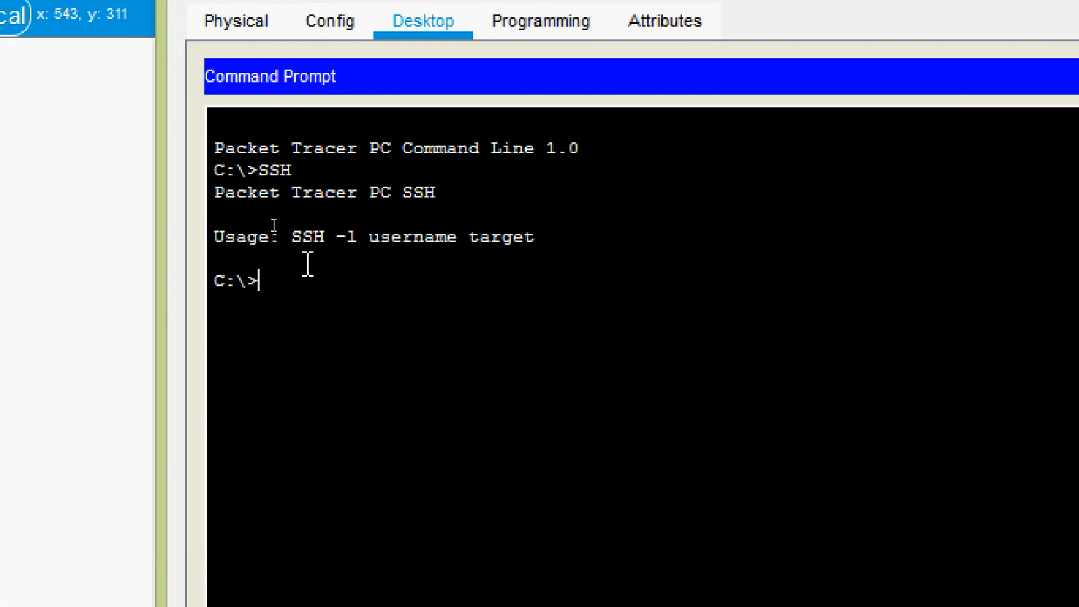
pyautogui.write('SSH')
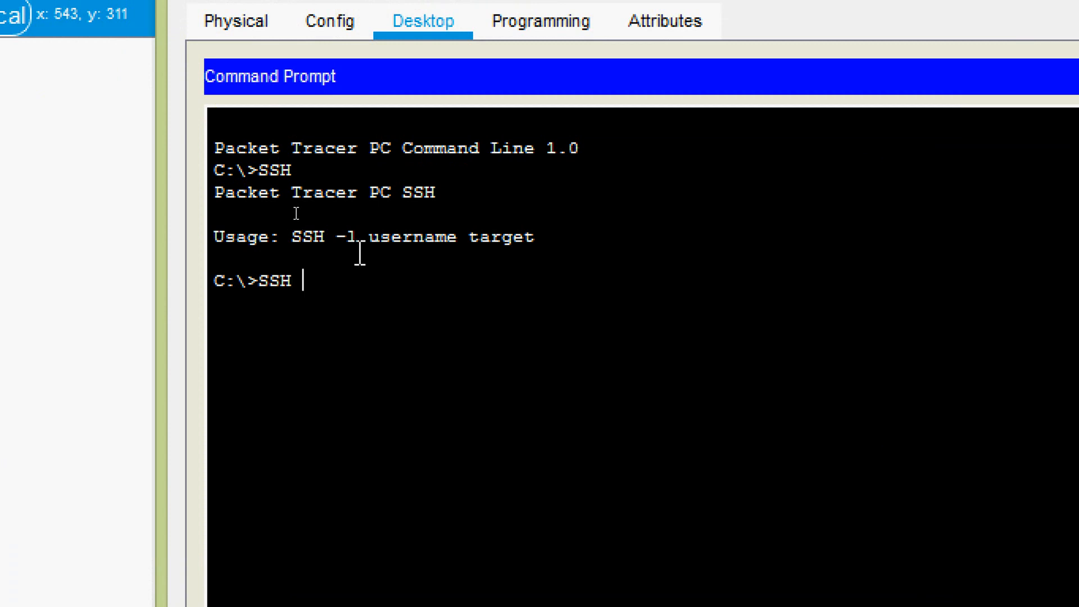
pyautogui.doubleClick(342, 237)
pyautogui.click(368, 245)
pyautogui.write('-')
pyautogui.write('l')
pyautogui.moveTo(368, 237); pyautogui.dragTo(536, 239)
pyautogui.click(388, 276)
pyautogui.write('admin')
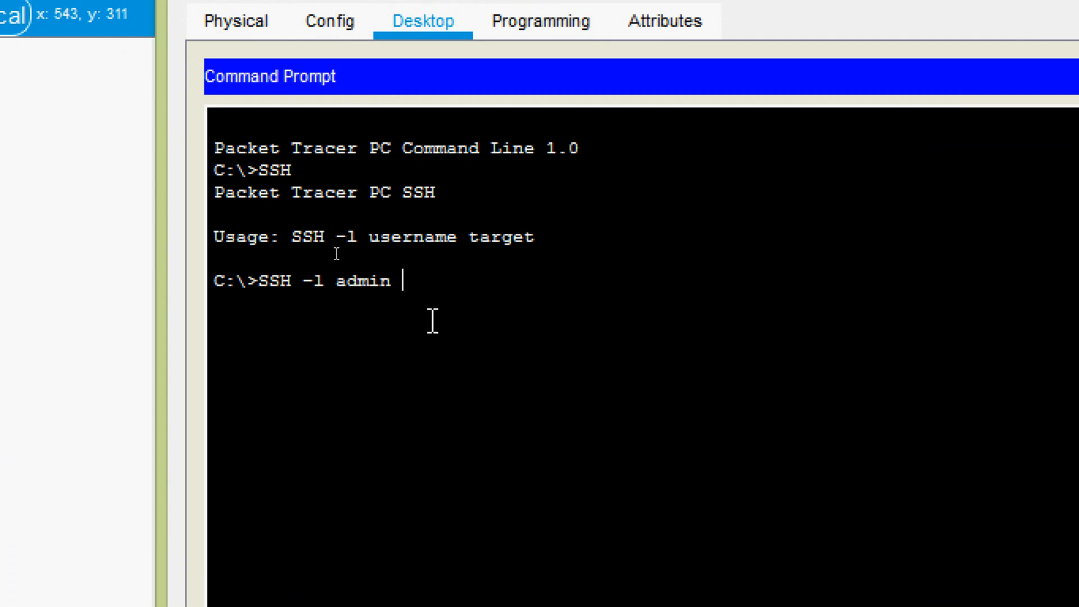
pyautogui.write(' 192.168.1.1')
# Log in with 'SSH -l admin 192.168.1.1' and the password, reaching the R1> prompt
pyautogui.press('Return')
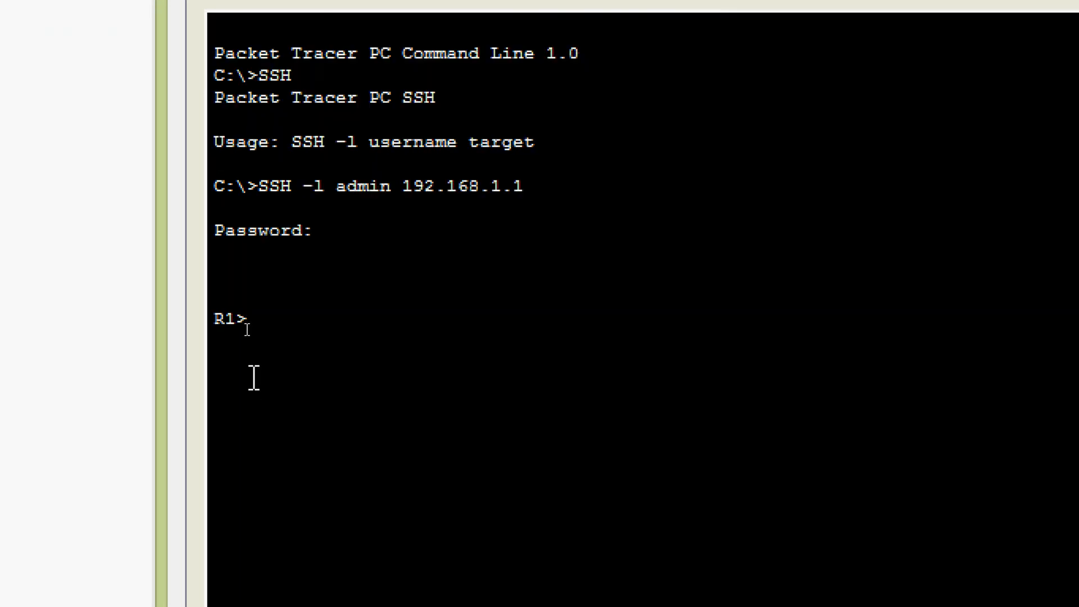
# Enter privileged mode on R1 with enable and its password over the SSH session
pyautogui.moveTo(258, 321); pyautogui.dragTo(224, 305)
pyautogui.click(253, 317)
pyautogui.press('Return')
pyautogui.write('ena')
pyautogui.press('Tab')
pyautogui.press('Return')
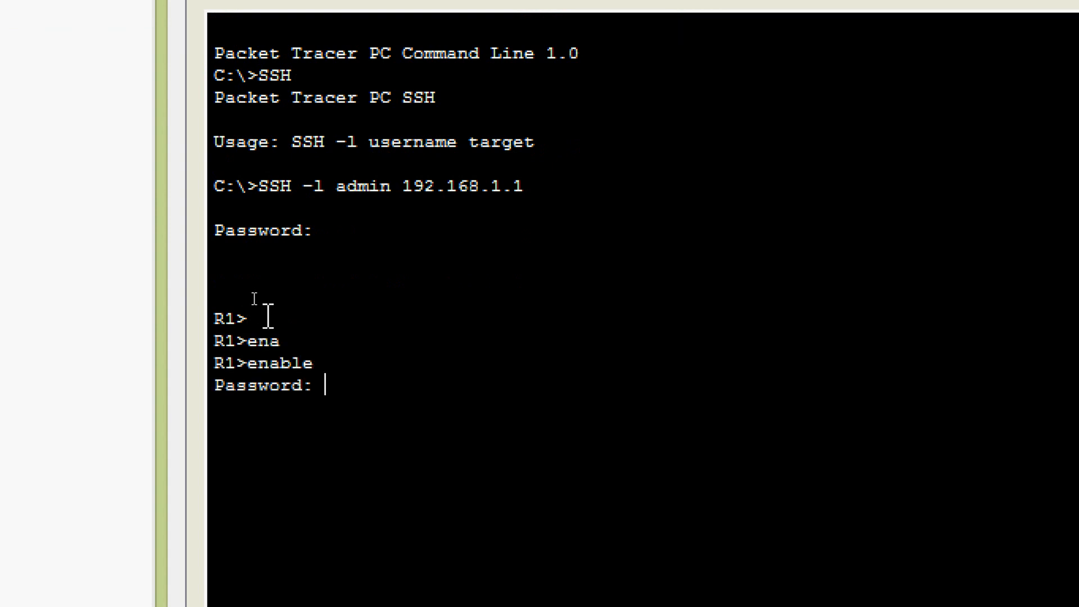
pyautogui.press('Return')
pyautogui.write('conf')
# Enter R1's global configuration mode with configure terminal
pyautogui.press('Tab')
pyautogui.write('terminal')
pyautogui.press('Return')
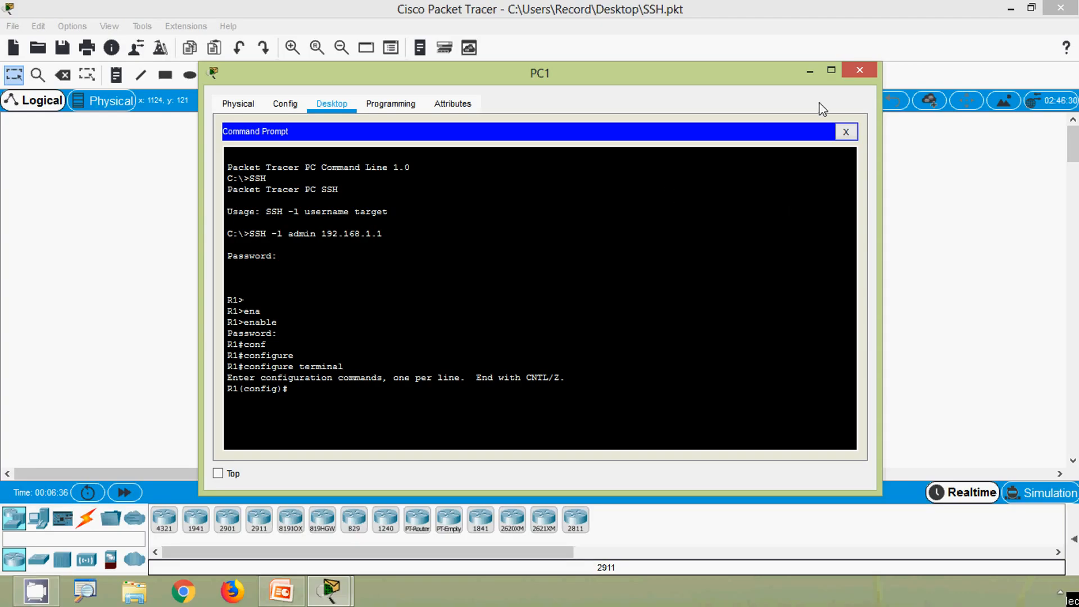
# Close PC1's window to return to the topology
pyautogui.click(859, 70)
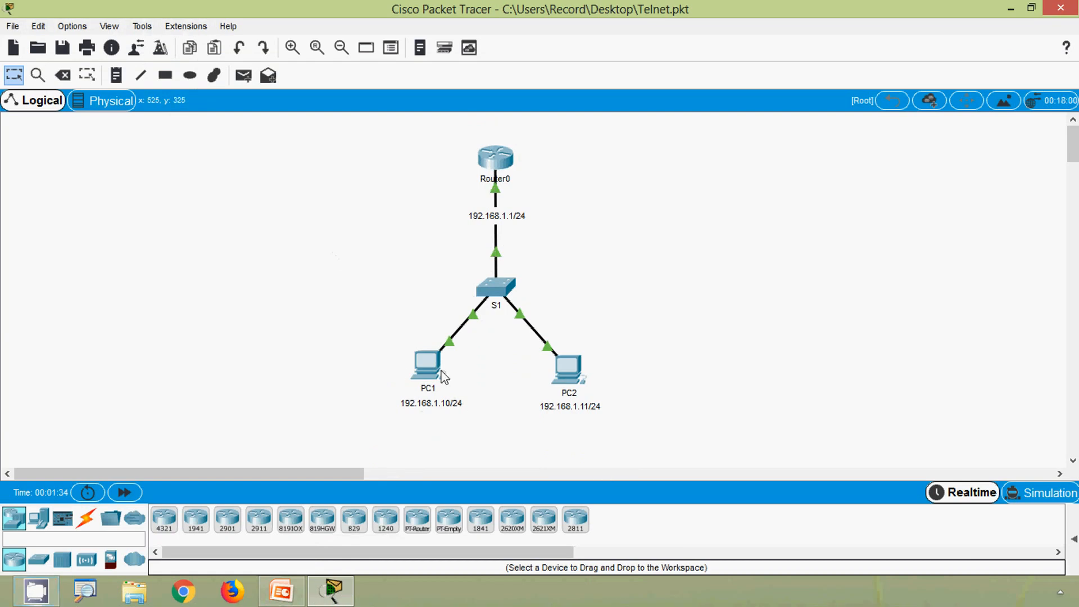
# Bring up PC1's Command Prompt from its Desktop applications in the Telnet network
pyautogui.click(426, 363)
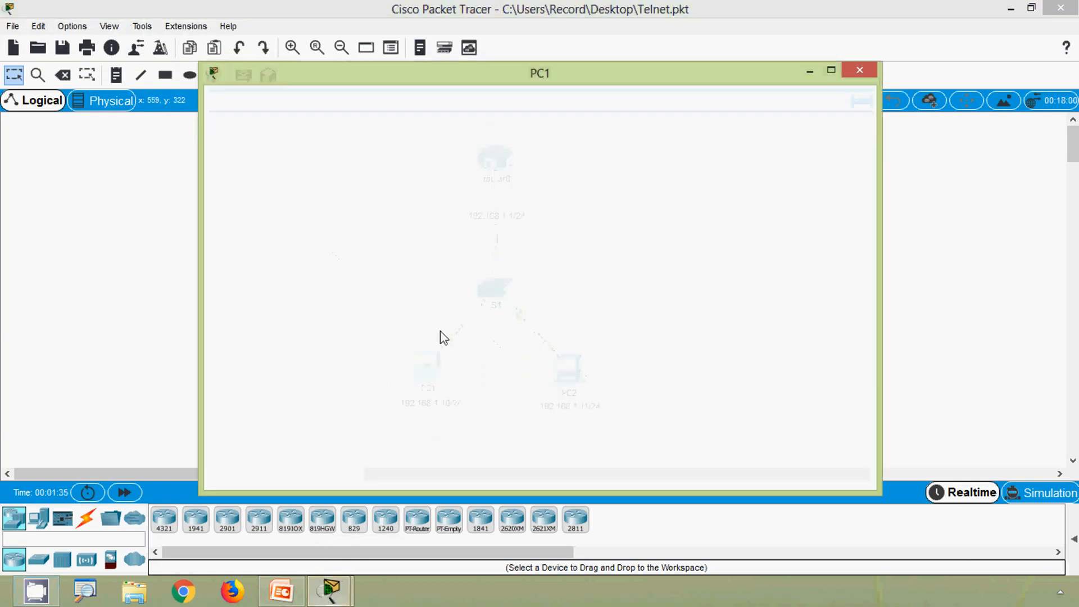
pyautogui.click(333, 105)
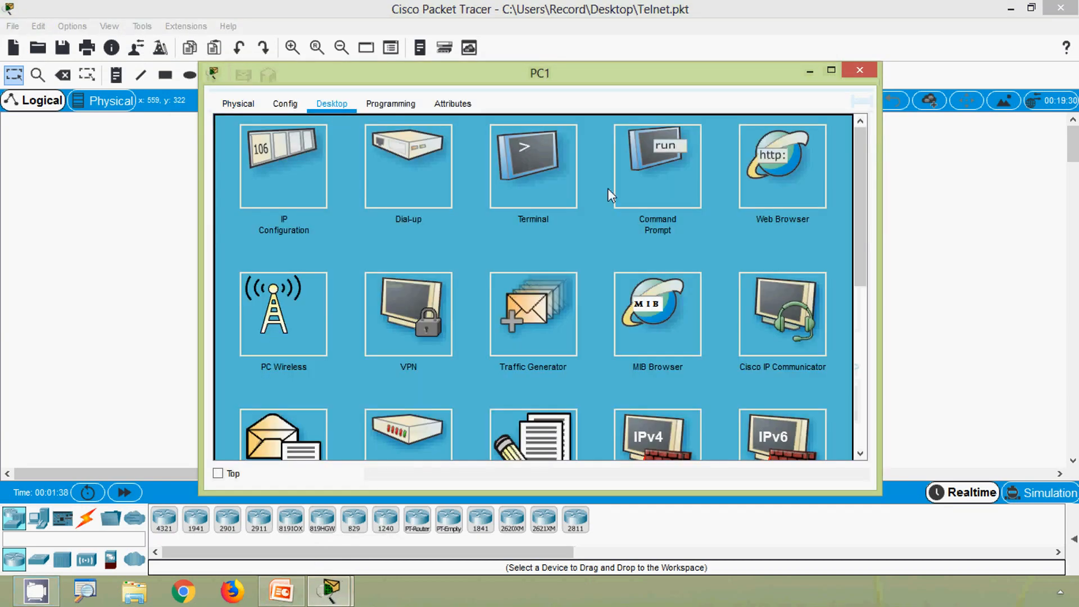
pyautogui.click(658, 189)
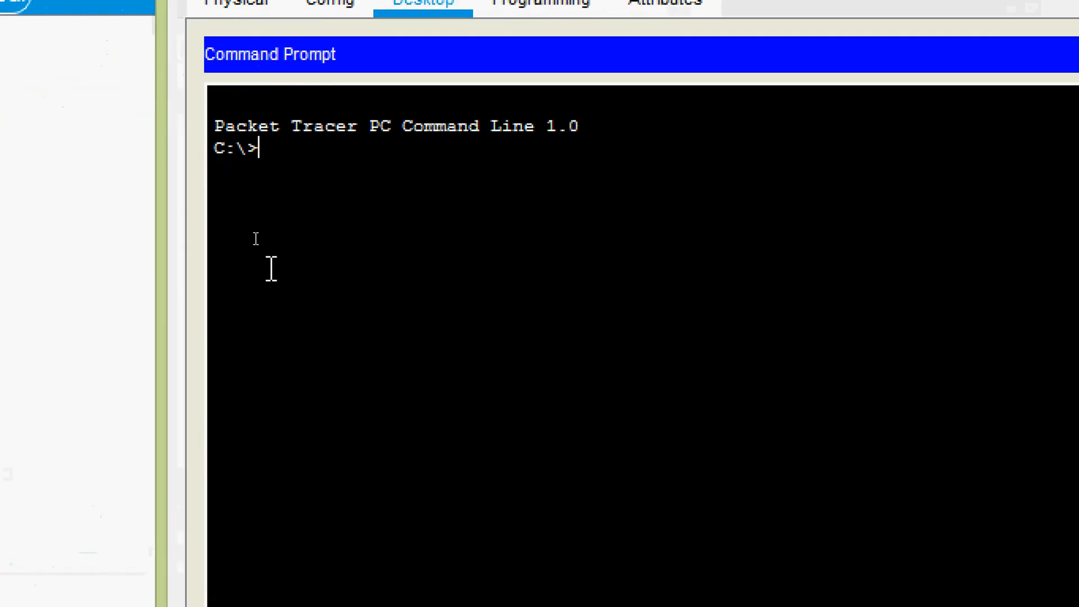
pyautogui.write('telnet ')
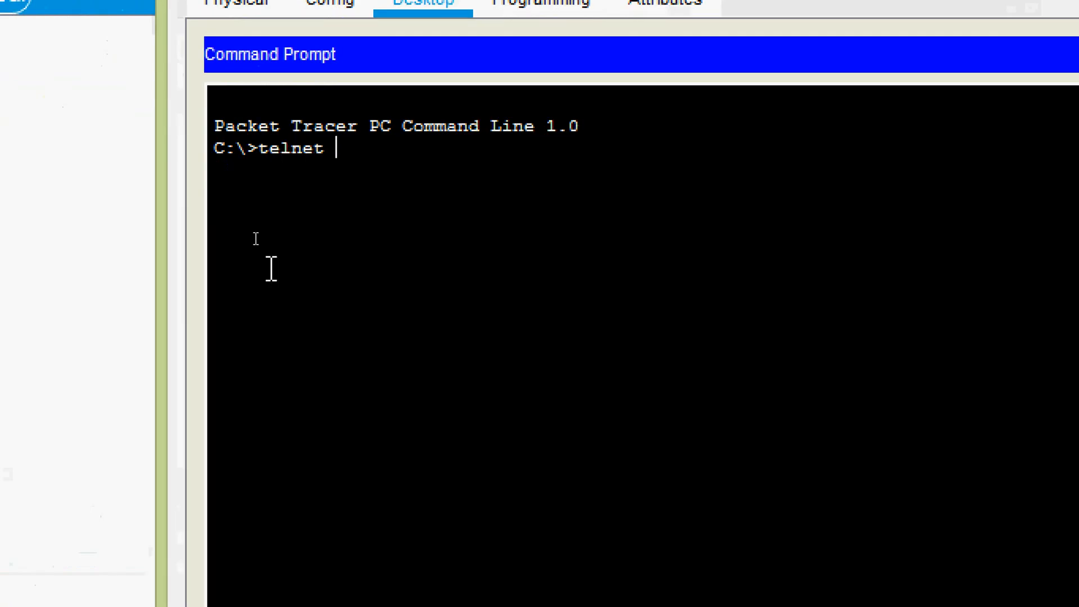
pyautogui.write('192.168.1.1')
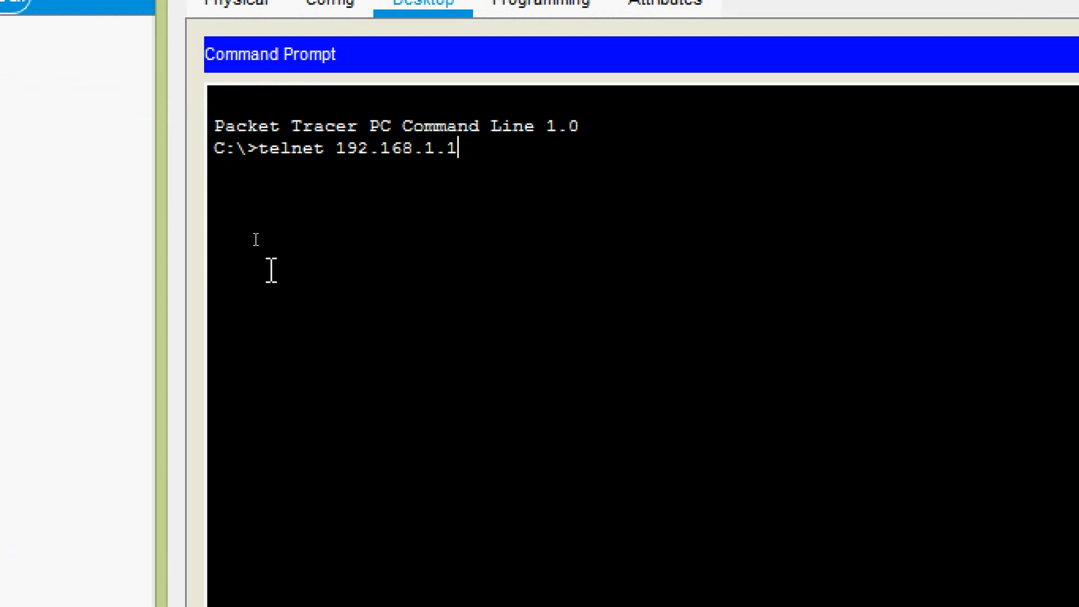
# Telnet from PC1 to 192.168.1.1 and log in with the password
pyautogui.press('Return')
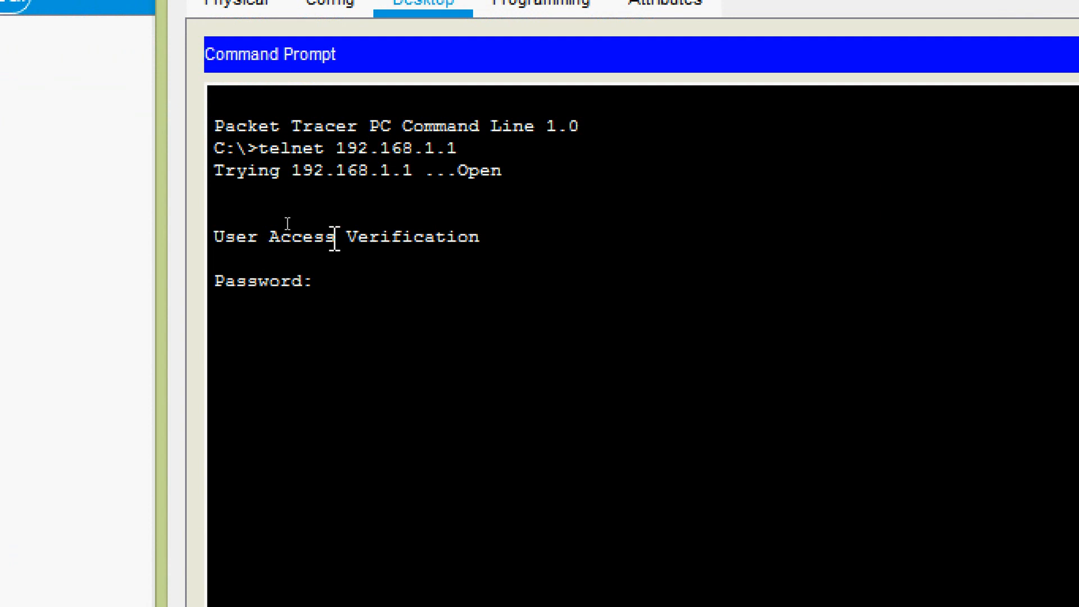
pyautogui.press('Return')
pyautogui.write('ena')
# Enter enable with its password, then configure terminal to reach R1's global configuration mode
pyautogui.press('Tab')
pyautogui.press('Return')
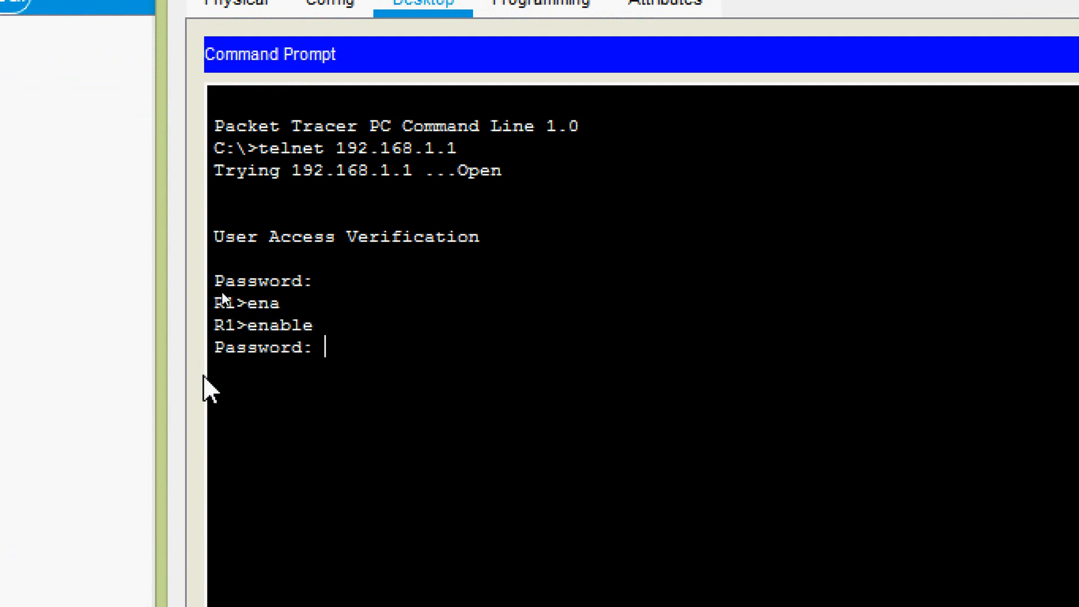
pyautogui.press('Return')
pyautogui.write('conf')
pyautogui.press('Tab')
pyautogui.write('t')
pyautogui.press('Tab')
pyautogui.press('Return')
pyautogui.press('Return')
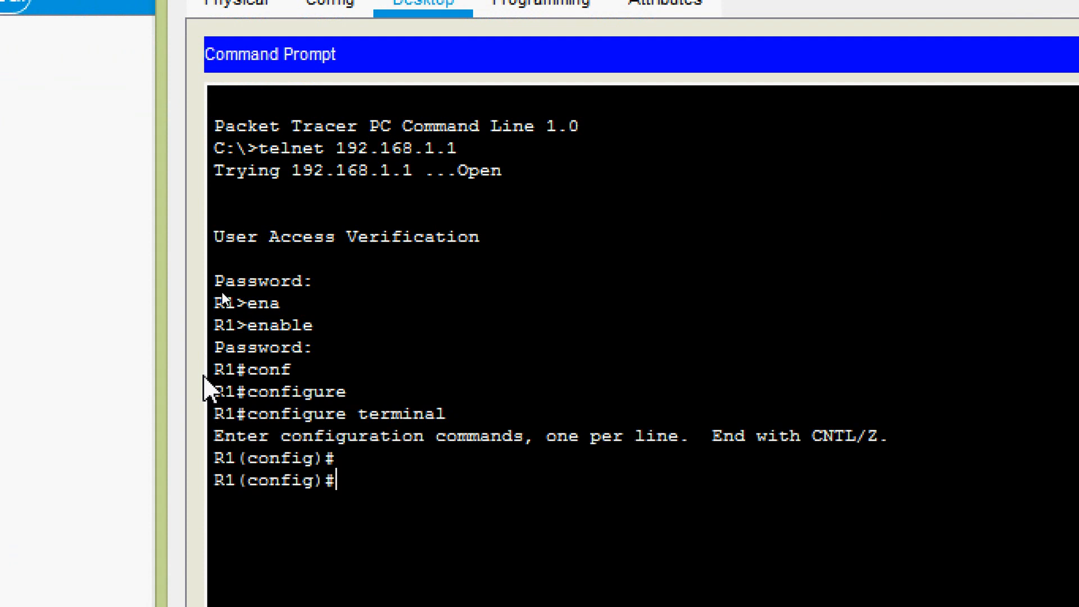